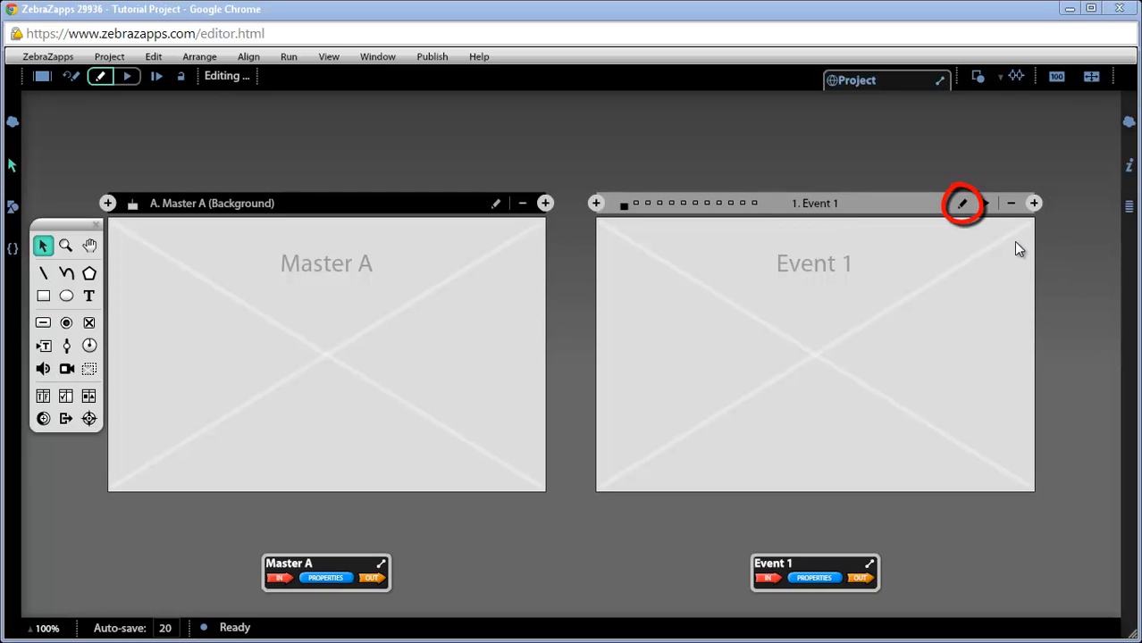
Step: Open the Event 1 page for editing with its pencil (Edit this event) icon
{"action": "left_click", "coordinate": [964, 204]}
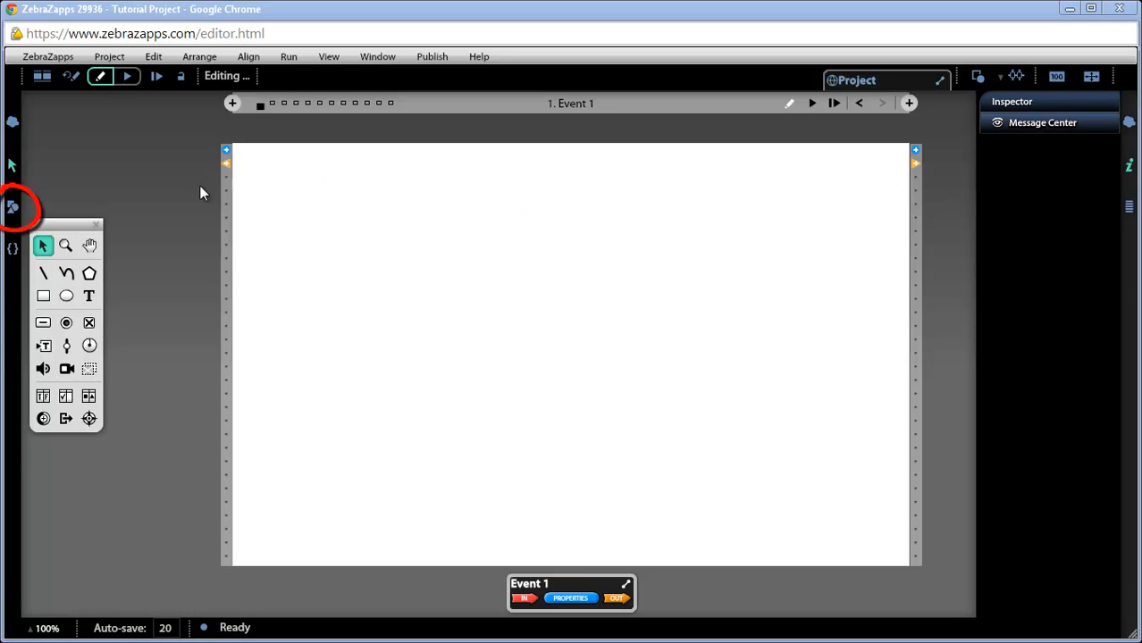
Step: Show the empty Resource Library beside Event 1 and start importing files into it
{"action": "left_click", "coordinate": [12, 210]}
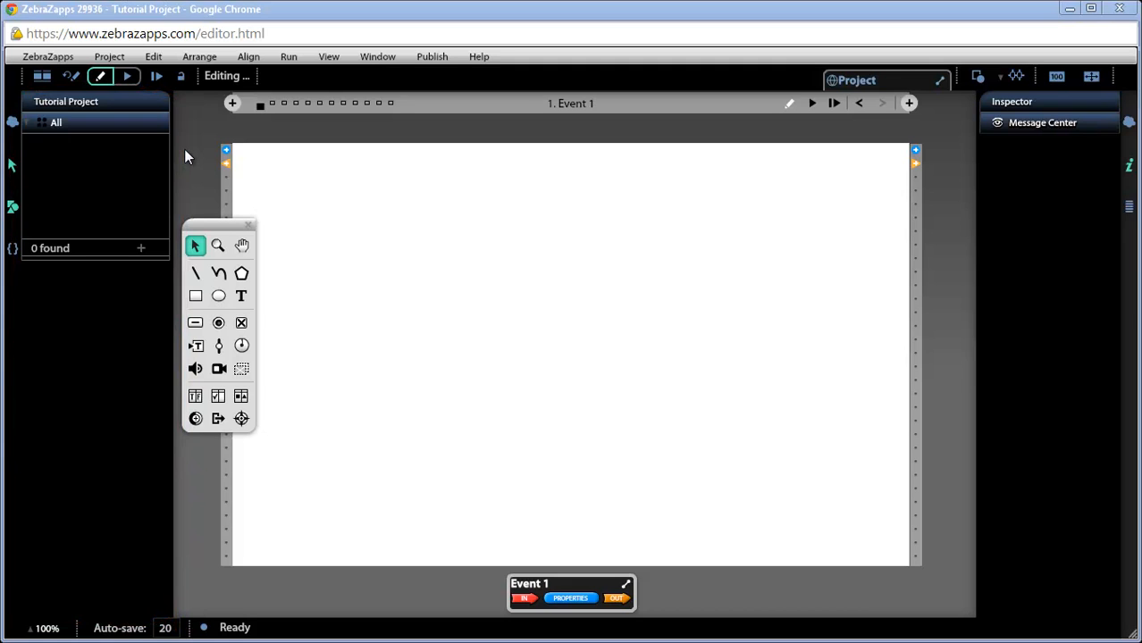
{"action": "left_click", "coordinate": [141, 250]}
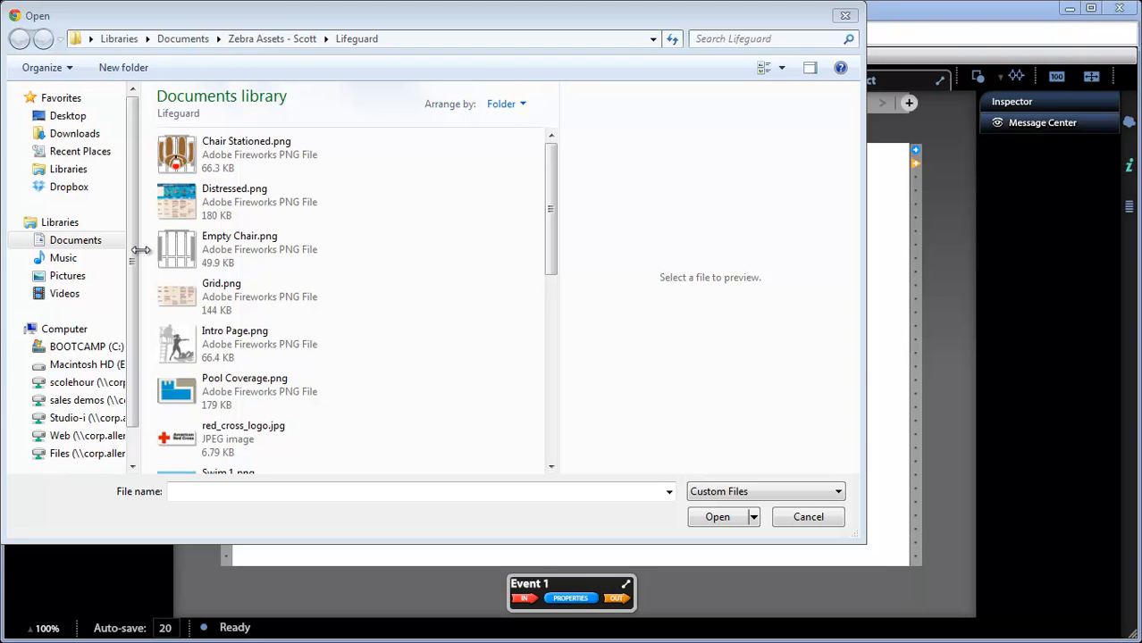
Step: Import all 17 Lifeguard images, Chair Stationed.png through vc 4.png, into the library
{"action": "left_click", "coordinate": [215, 161]}
{"action": "left_click", "coordinate": [215, 200], "text": "ctrl"}
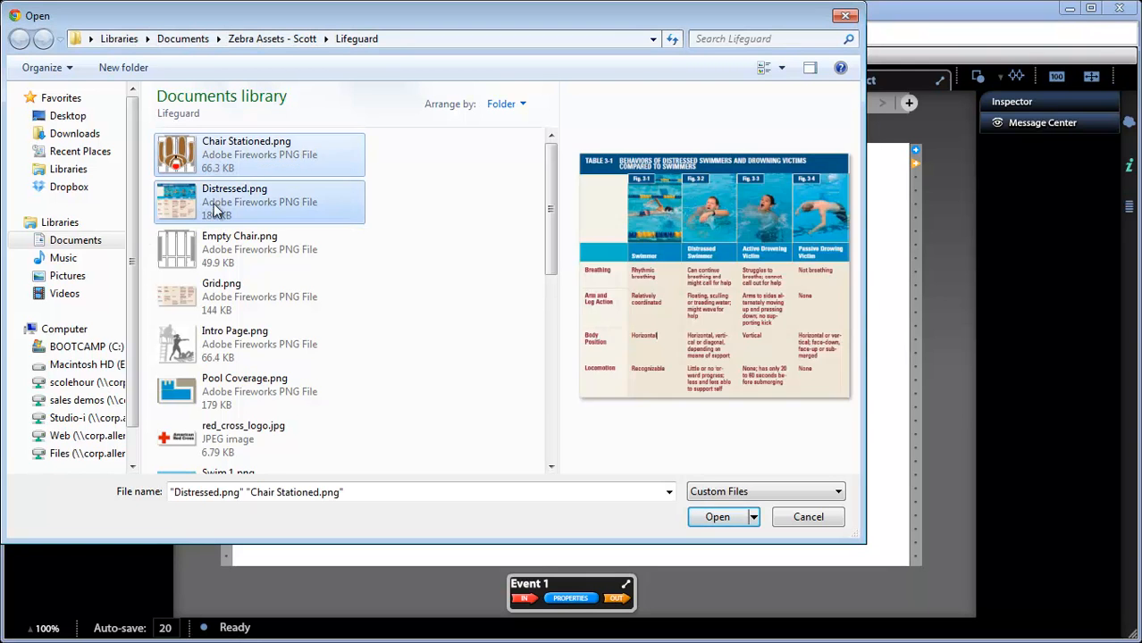
{"action": "left_click", "coordinate": [215, 247], "text": "ctrl"}
{"action": "left_click", "coordinate": [223, 298], "text": "ctrl"}
{"action": "left_click_drag", "start_coordinate": [553, 220], "coordinate": [565, 429]}
{"action": "left_click", "coordinate": [192, 440], "text": "shift"}
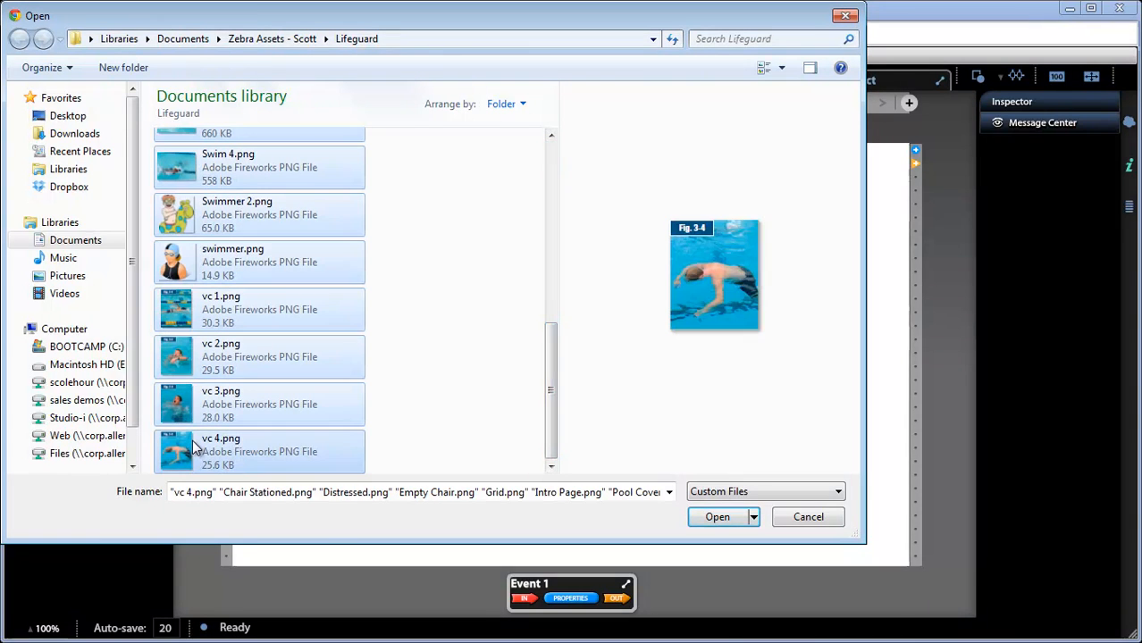
{"action": "left_click", "coordinate": [698, 515]}
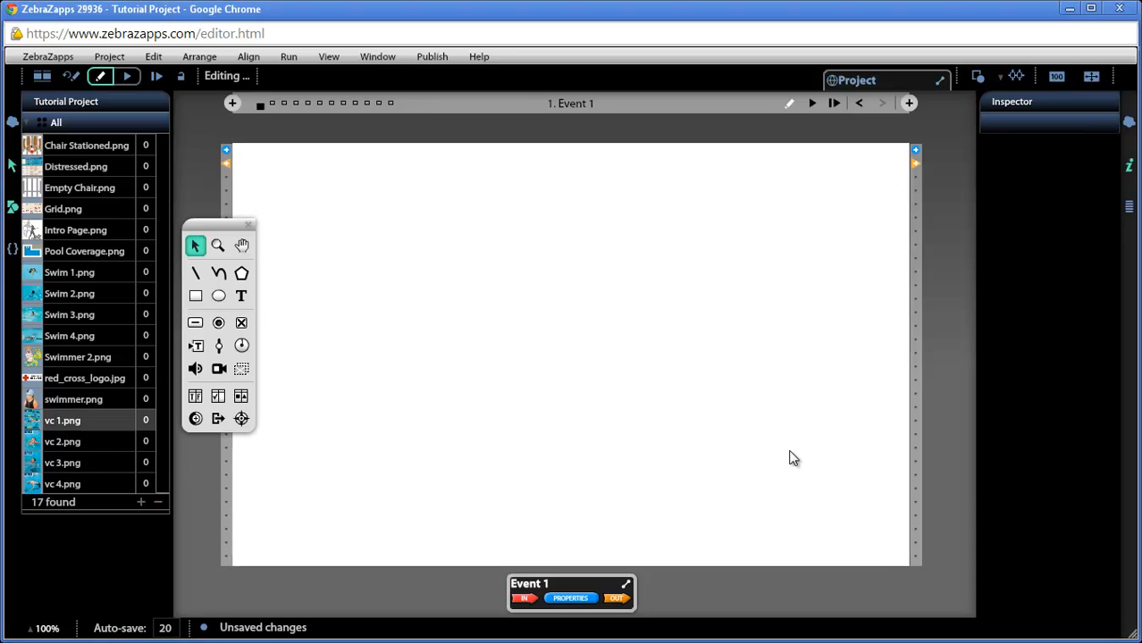
Step: Place vc 1.png, vc 2.png, vc 3.png and vc 4.png across the Event 1 stage
{"action": "left_click_drag", "start_coordinate": [67, 426], "coordinate": [378, 273]}
{"action": "left_click", "coordinate": [399, 368]}
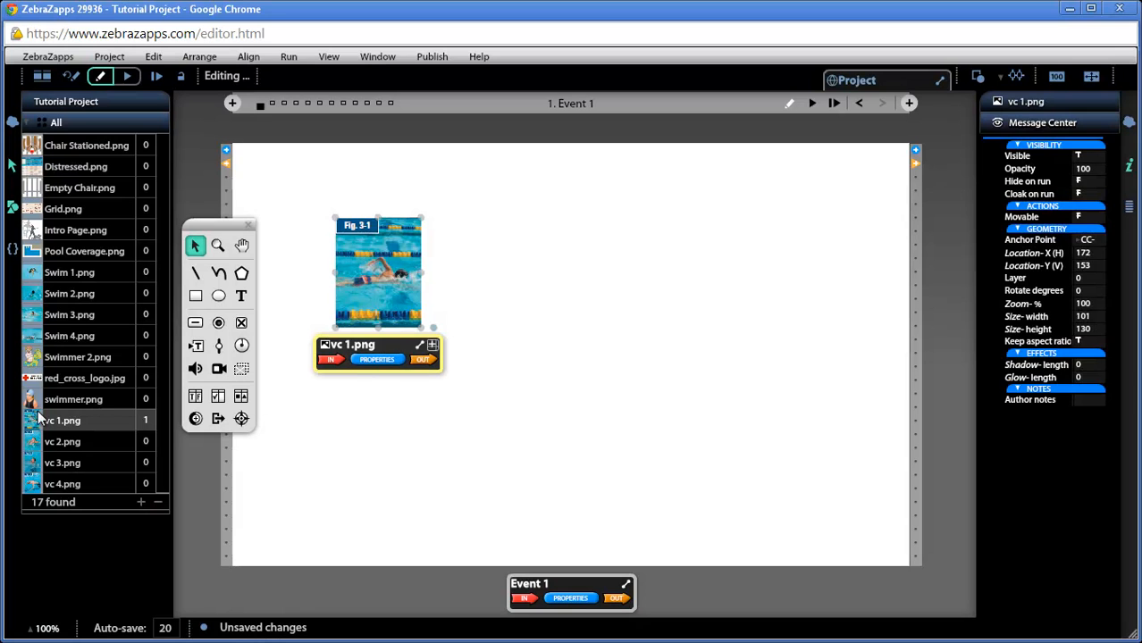
{"action": "left_click_drag", "start_coordinate": [58, 441], "coordinate": [482, 314]}
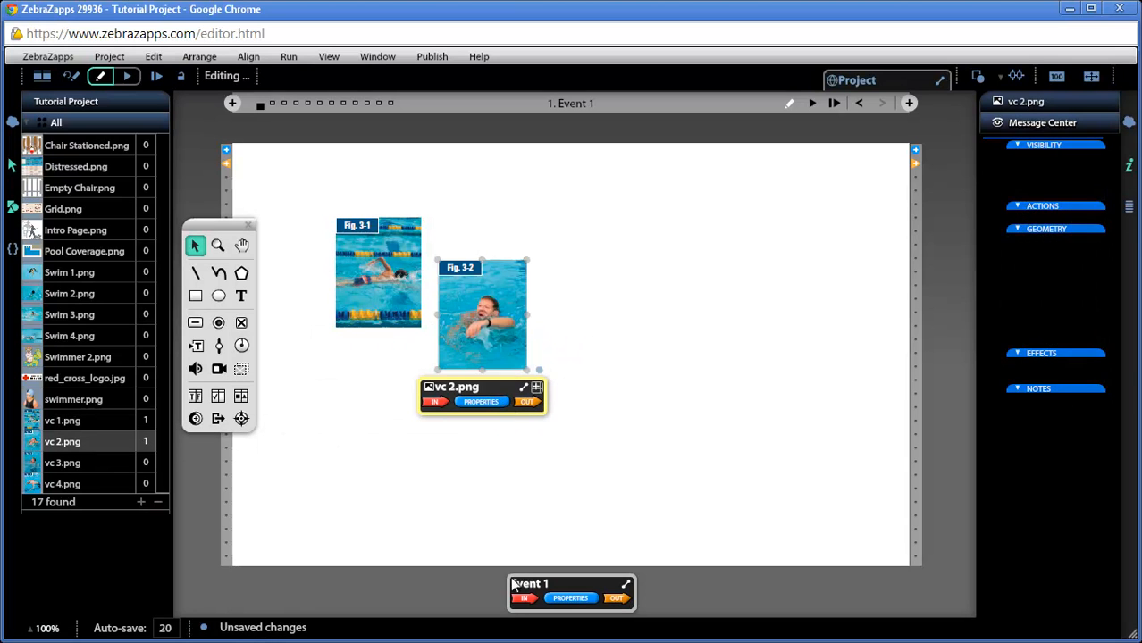
{"action": "left_click_drag", "start_coordinate": [40, 464], "coordinate": [638, 387]}
{"action": "left_click_drag", "start_coordinate": [40, 483], "coordinate": [803, 423]}
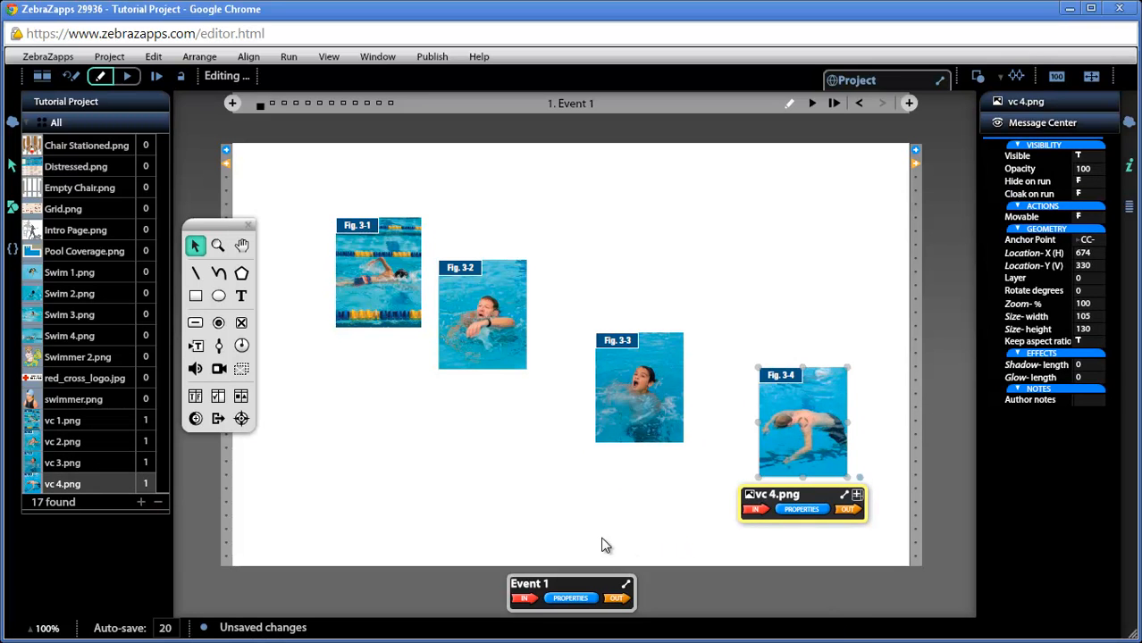
Step: Box-select all four swimmer pictures, Fig. 3-1 to Fig. 3-4, together
{"action": "left_click", "coordinate": [560, 524]}
{"action": "key", "text": "ctrl+a"}
{"action": "left_click", "coordinate": [507, 515]}
{"action": "left_click_drag", "start_coordinate": [289, 278], "coordinate": [842, 485]}
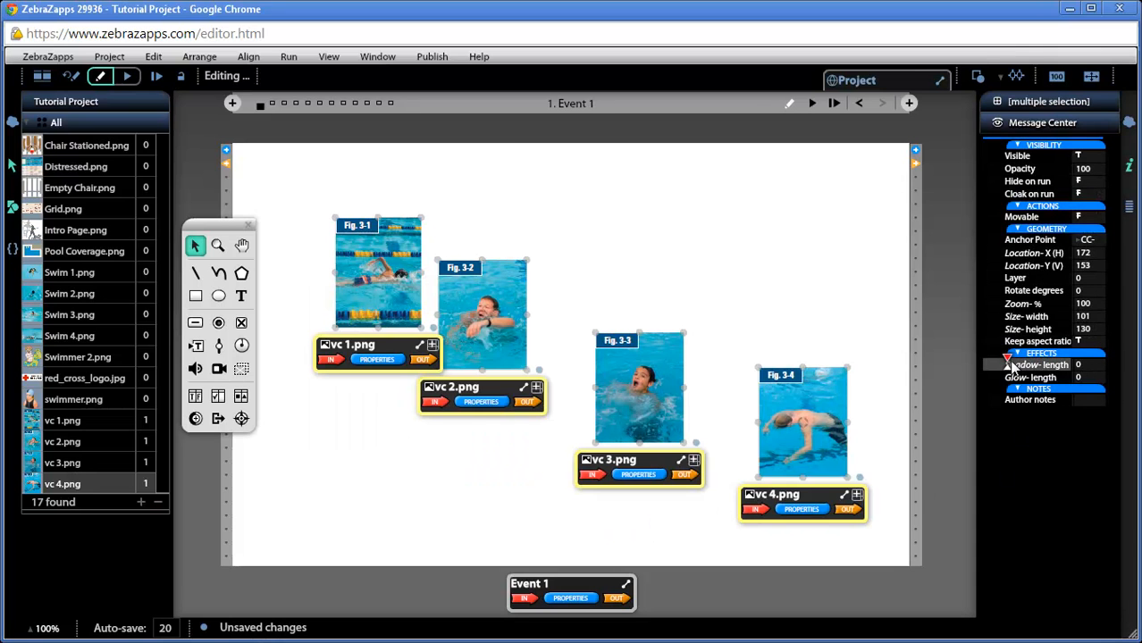
Step: Set Shadow-length to 10 on all four selected swimmer pictures
{"action": "mouse_move", "coordinate": [1008, 363]}
{"action": "left_mouse_down"}
{"action": "mouse_move", "coordinate": [1039, 366]}
{"action": "mouse_move", "coordinate": [1025, 365]}
{"action": "left_mouse_up"}
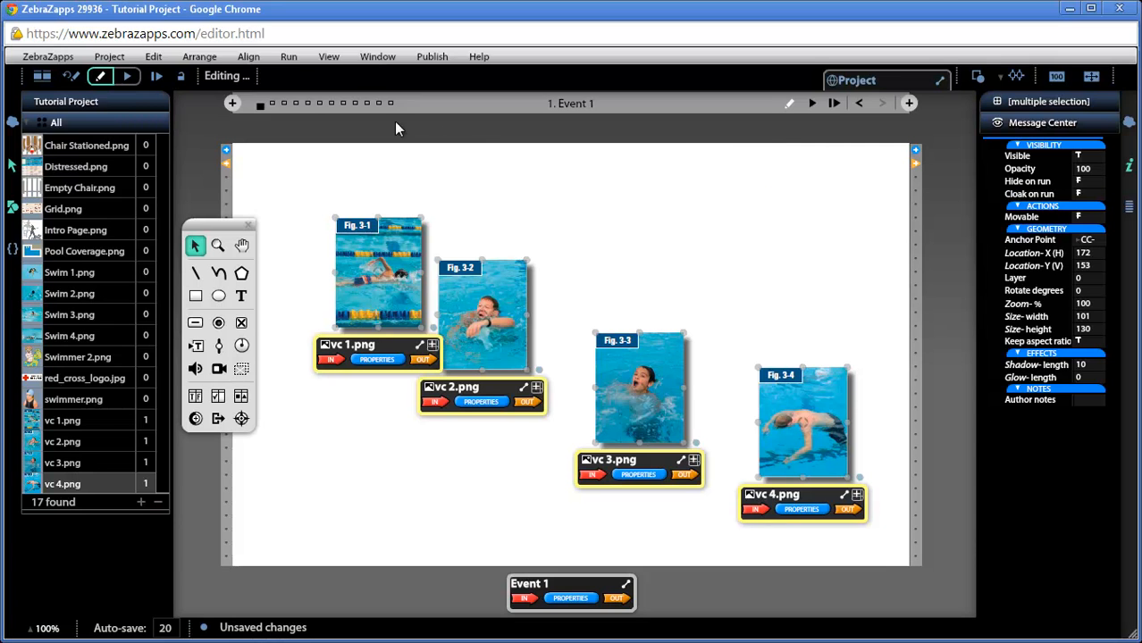
{"action": "left_click", "coordinate": [244, 56]}
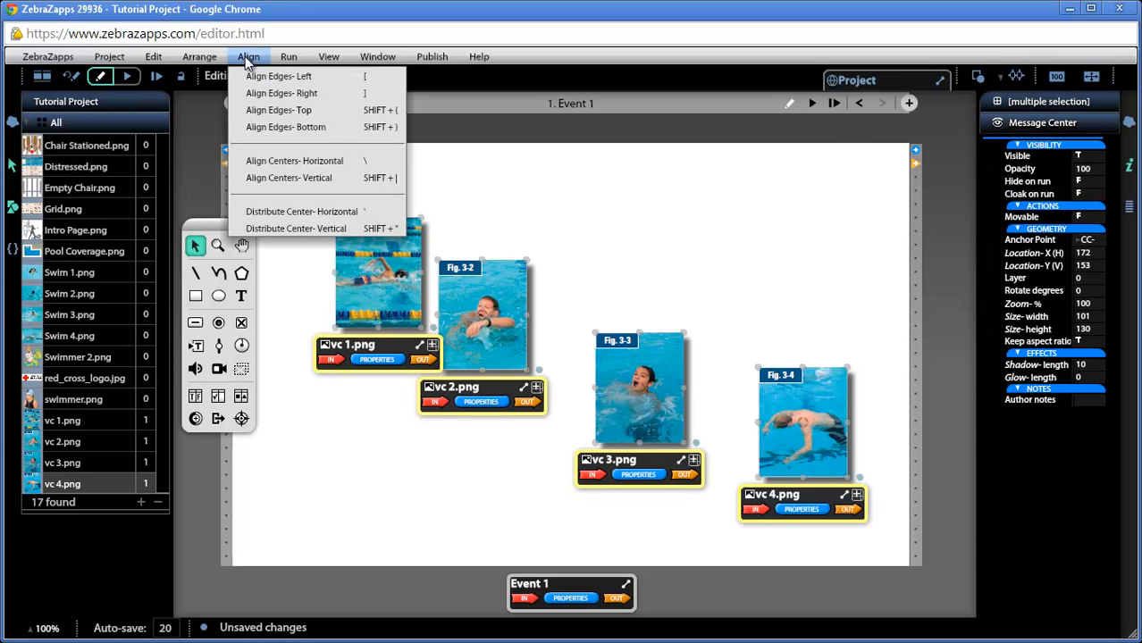
Step: Apply Align Edges- Top to the four selected swimmer pictures
{"action": "left_click", "coordinate": [250, 110]}
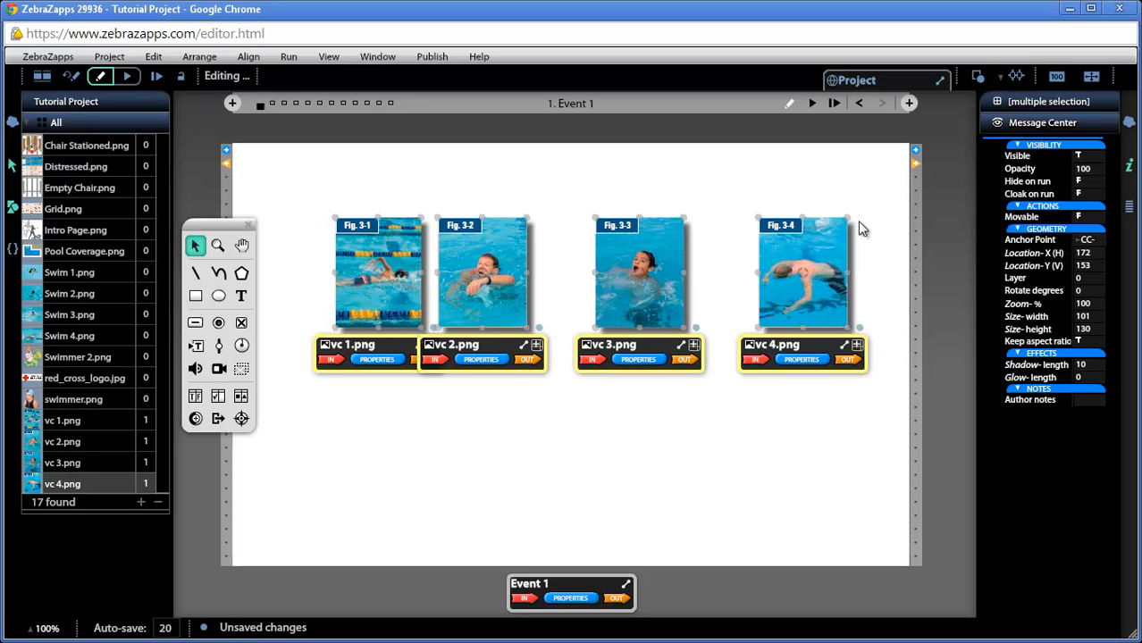
Step: Nudge the Fig. 3-4 picture alone four pixels to the left
{"action": "left_click", "coordinate": [806, 434]}
{"action": "left_click", "coordinate": [811, 304]}
{"action": "key", "text": "Left"}
{"action": "key", "text": "Left"}
{"action": "key", "text": "Left"}
{"action": "key", "text": "Left"}
{"action": "key", "text": "Left"}
{"action": "key", "text": "Left"}
{"action": "key", "text": "Left"}
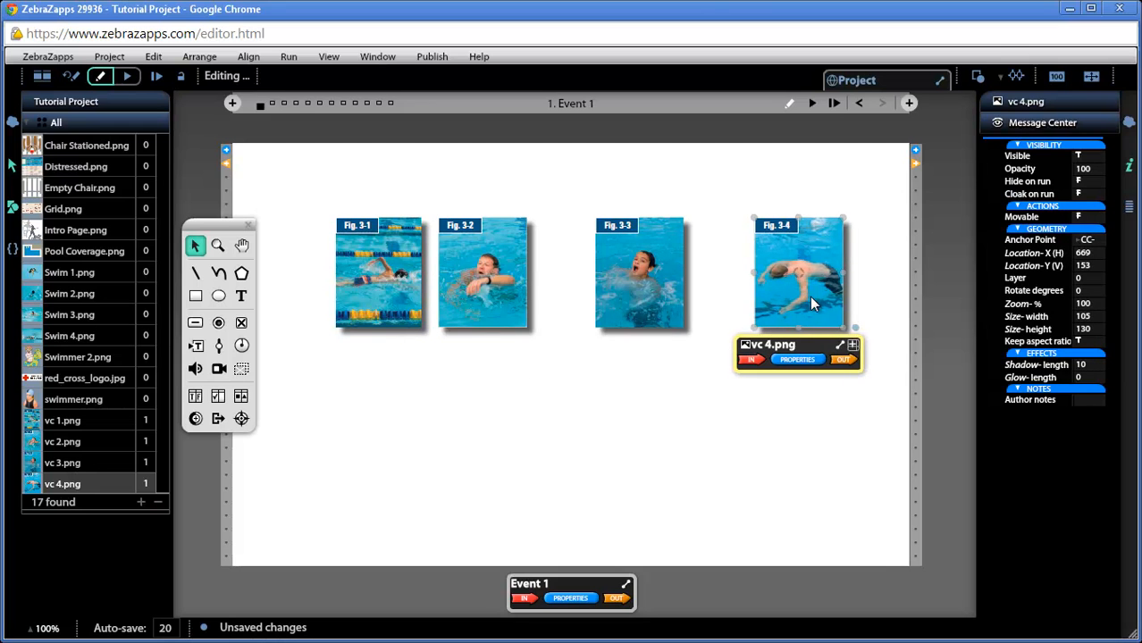
{"action": "key", "text": "Left"}
{"action": "key", "text": "Left"}
{"action": "key", "text": "Left"}
{"action": "key", "text": "Left"}
{"action": "key", "text": "Left"}
{"action": "key", "text": "Left"}
{"action": "key", "text": "Left"}
{"action": "key", "text": "Left"}
{"action": "key", "text": "Left"}
{"action": "key", "text": "Left"}
{"action": "key", "text": "Left"}
{"action": "key", "text": "Left"}
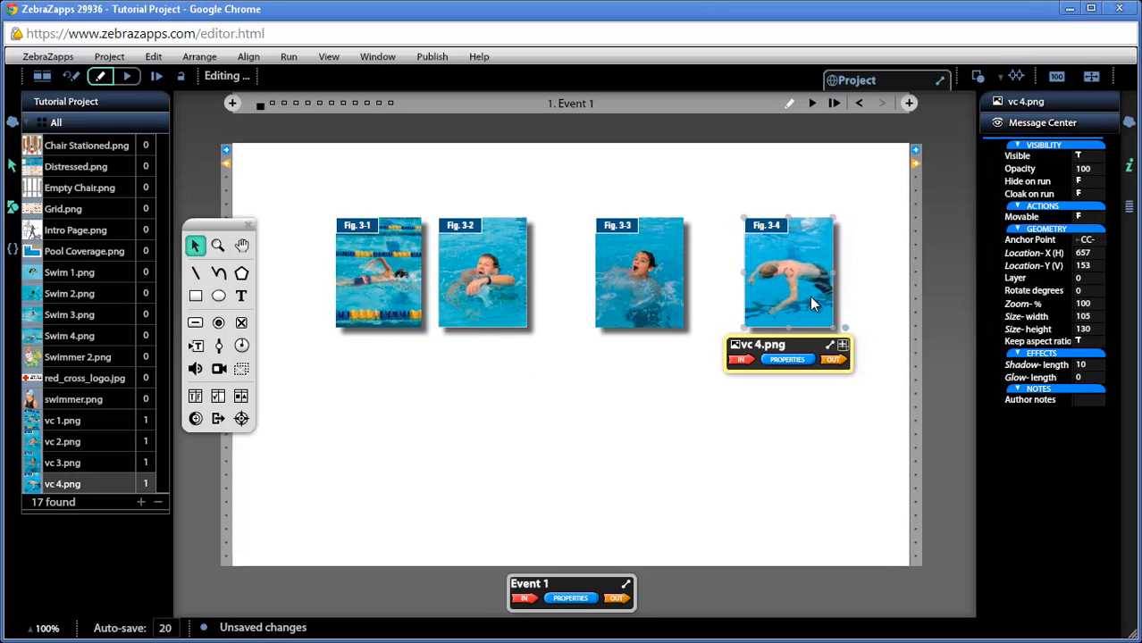
{"action": "key", "text": "Left"}
{"action": "key", "text": "Left"}
{"action": "key", "text": "Left"}
{"action": "key", "text": "Left"}
{"action": "key", "text": "Left"}
{"action": "key", "text": "Left"}
{"action": "key", "text": "Left"}
{"action": "key", "text": "Left"}
{"action": "key", "text": "Left"}
{"action": "key", "text": "Left"}
{"action": "key", "text": "Left"}
{"action": "key", "text": "Left"}
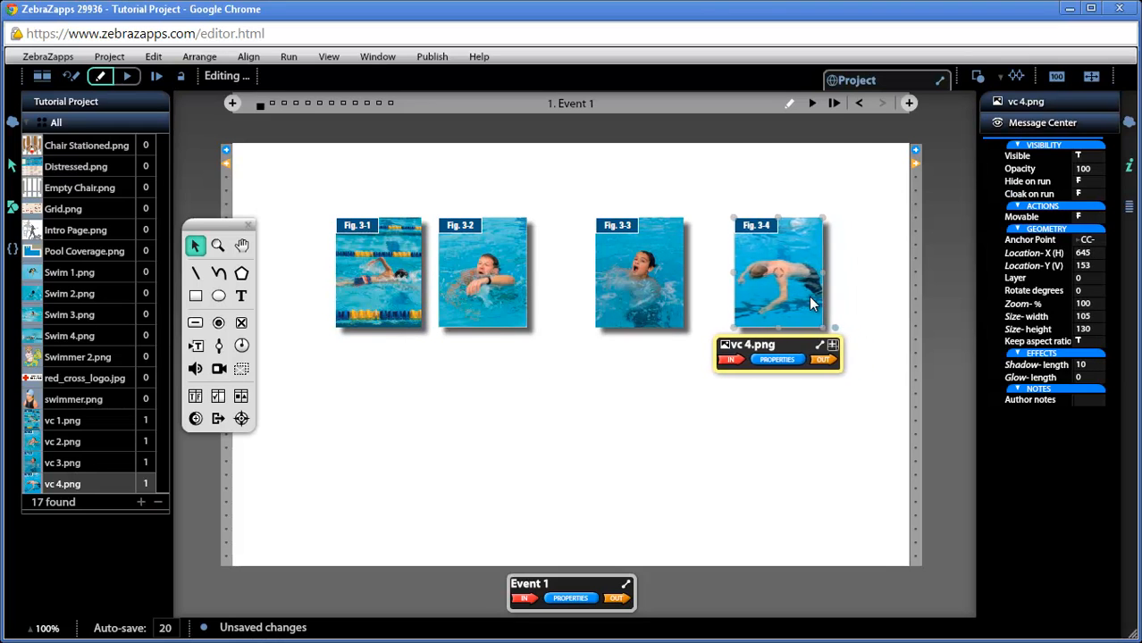
{"action": "key", "text": "Left"}
{"action": "key", "text": "Left"}
Step: Reselect all four figures and apply Distribute Center- Horizontal
{"action": "left_click_drag", "start_coordinate": [312, 390], "coordinate": [812, 270]}
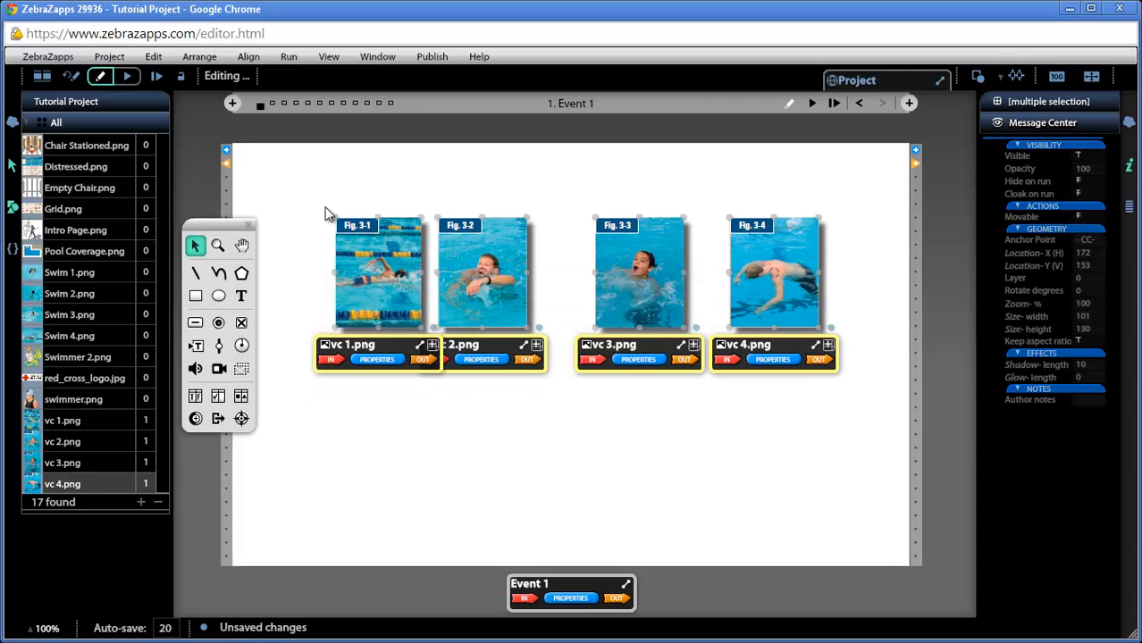
{"action": "left_click", "coordinate": [244, 60]}
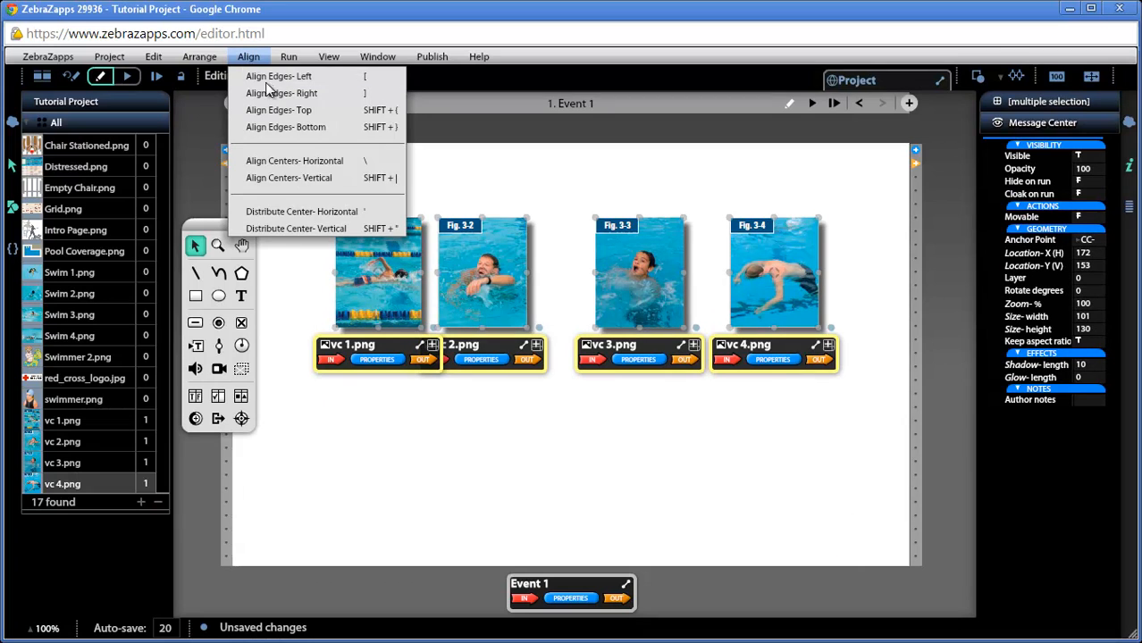
{"action": "left_click", "coordinate": [270, 213]}
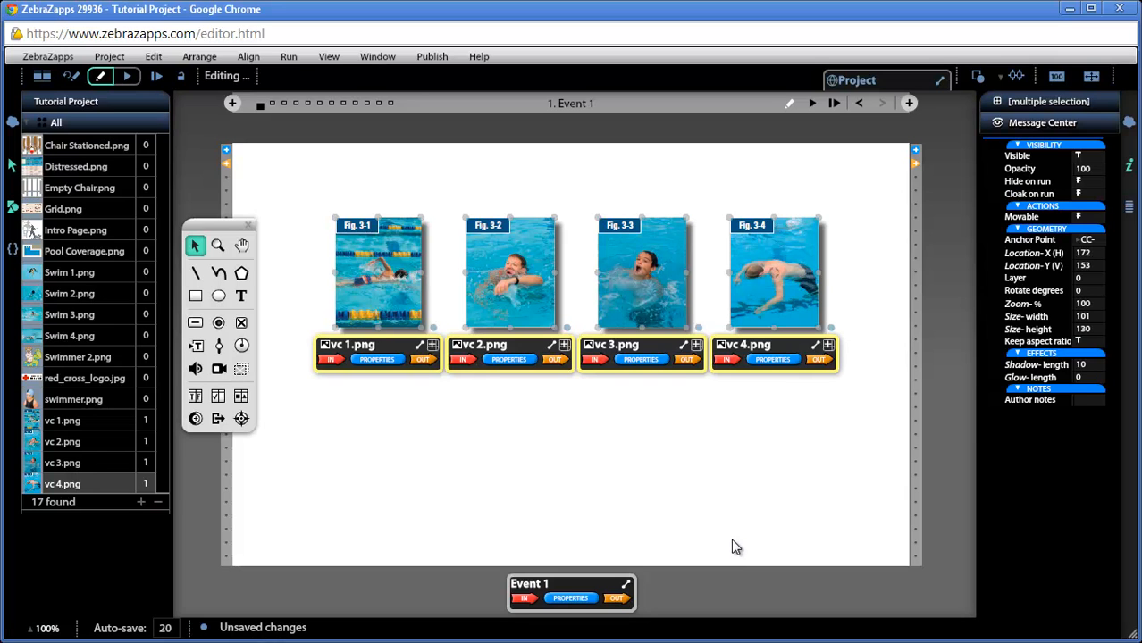
Step: Nudge the figure row up and left, then place Swim 4.png (440 × 320) overlapping it
{"action": "key", "text": "Left"}
{"action": "key", "text": "Left"}
{"action": "key", "text": "Left"}
{"action": "key", "text": "Left"}
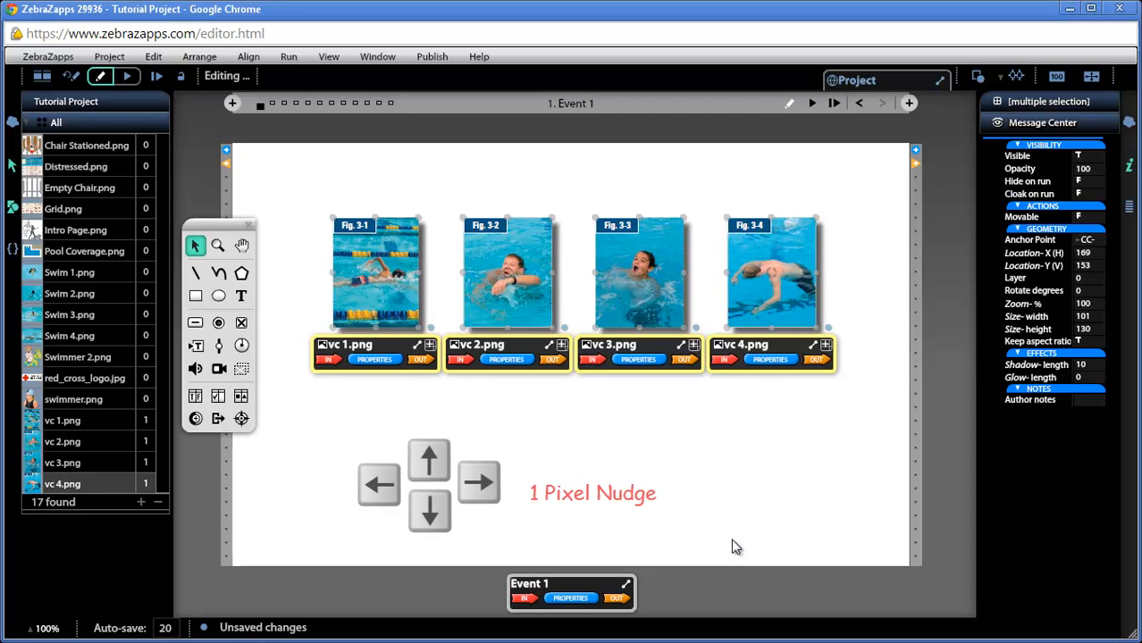
{"action": "key", "text": "Left"}
{"action": "key", "text": "Left"}
{"action": "key", "text": "Left"}
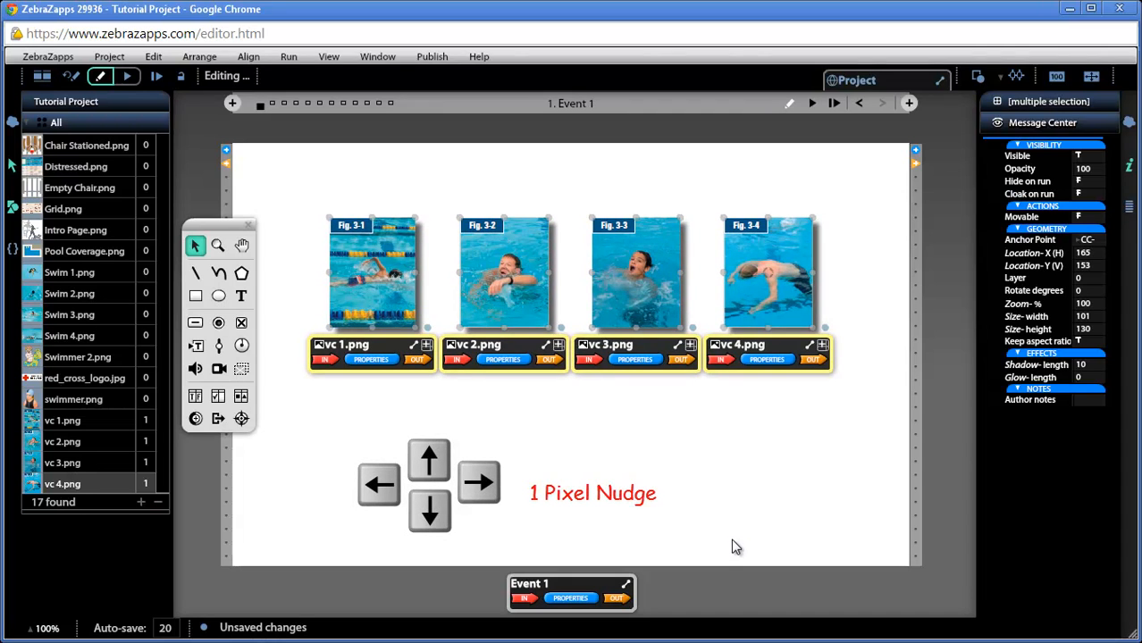
{"action": "key", "text": "Up"}
{"action": "key", "text": "Up"}
{"action": "key", "text": "Up"}
{"action": "key", "text": "Up"}
{"action": "key", "text": "Up"}
{"action": "key", "text": "Up"}
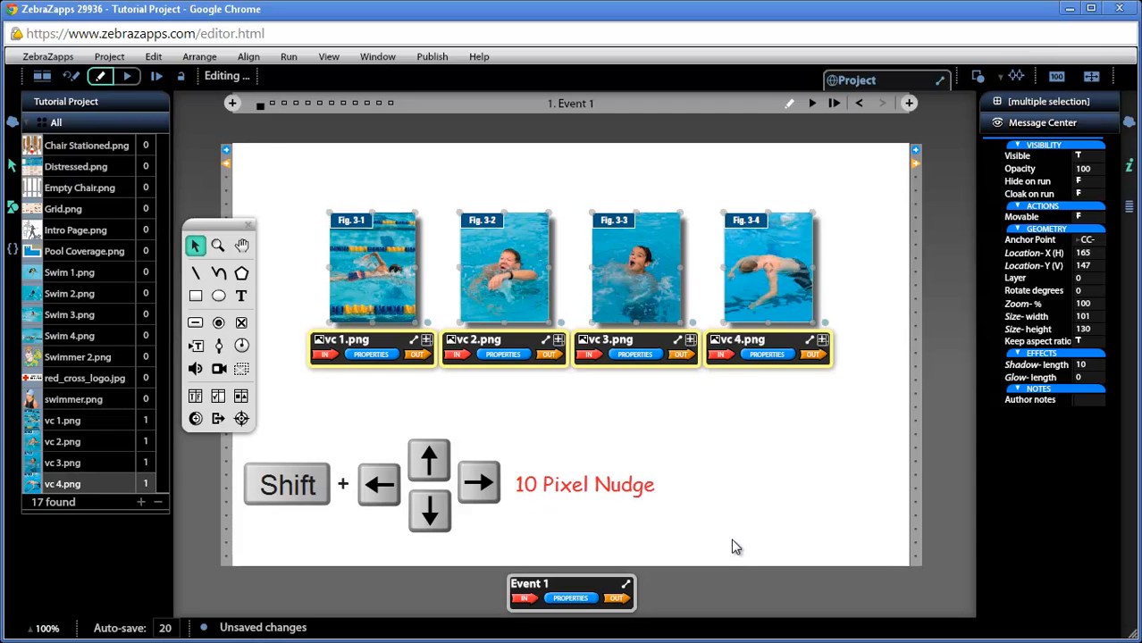
{"action": "key", "text": "shift+Up"}
{"action": "key", "text": "shift+Up"}
{"action": "key", "text": "shift+Up"}
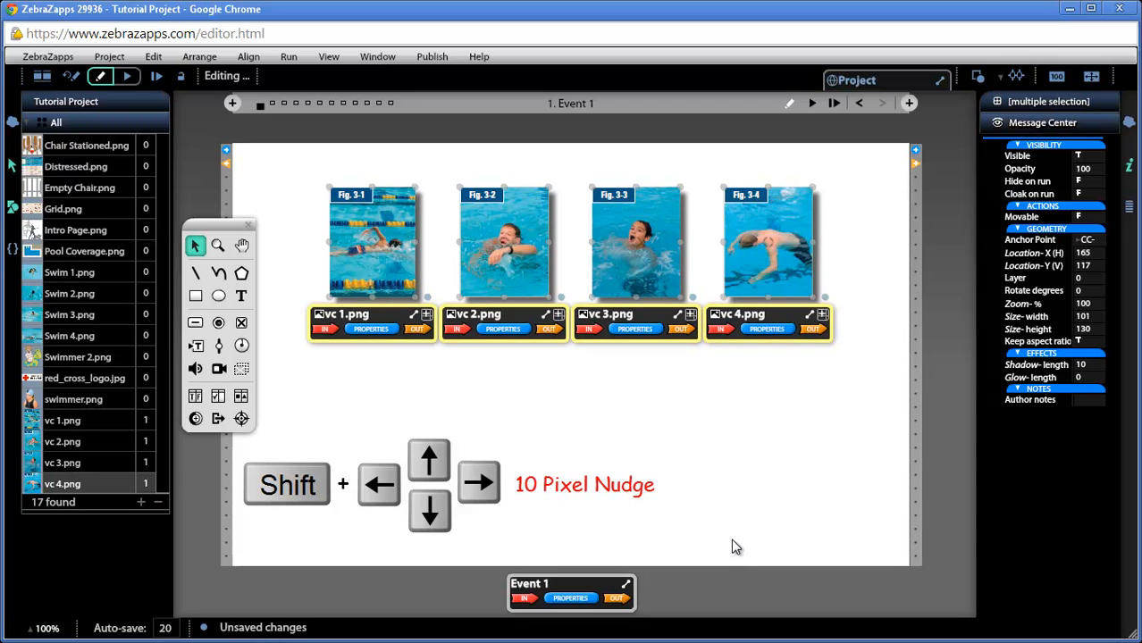
{"action": "key", "text": "shift+Down"}
{"action": "key", "text": "shift+Down"}
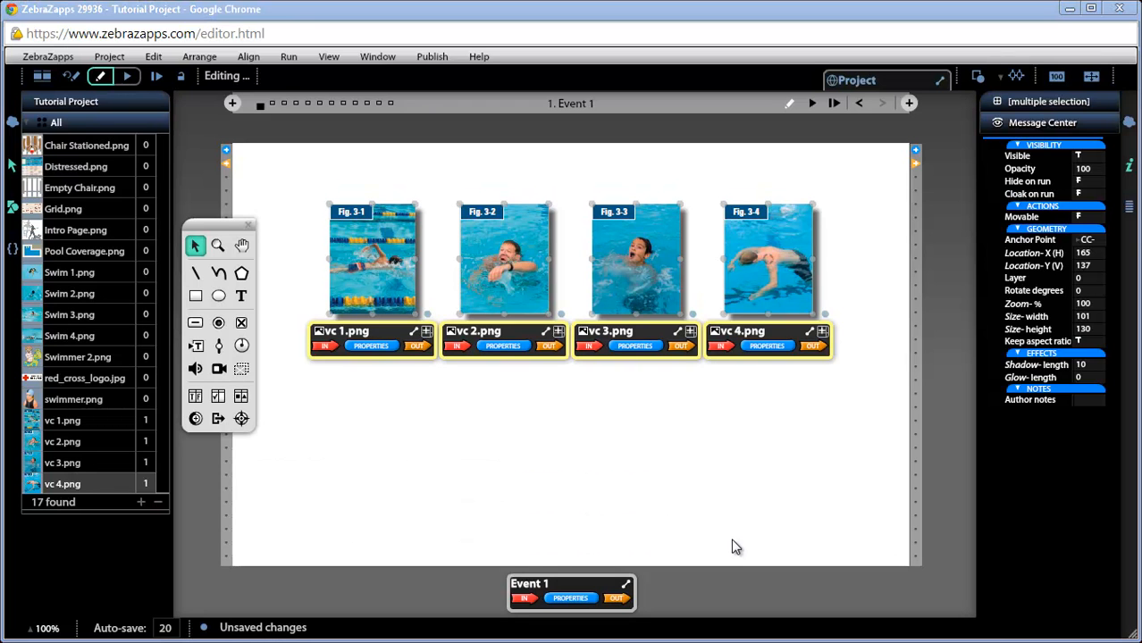
{"action": "left_click_drag", "start_coordinate": [32, 340], "coordinate": [574, 405]}
{"action": "left_click_drag", "start_coordinate": [547, 458], "coordinate": [584, 444]}
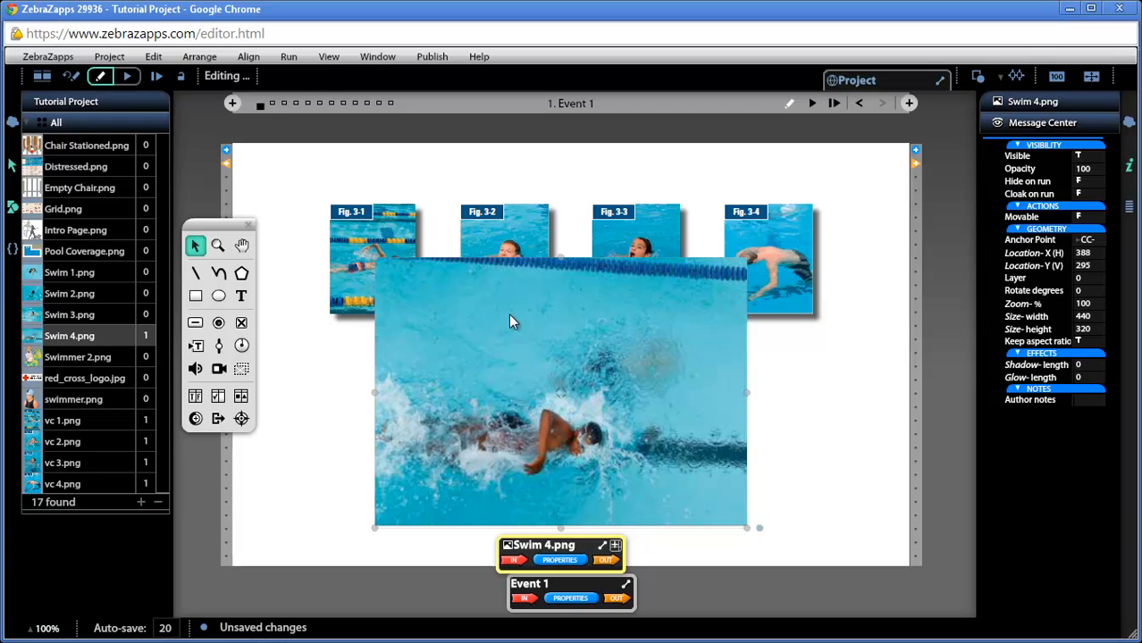
Step: Open the Arrange menu's layering commands for the selected Swim 4.png photo
{"action": "left_click", "coordinate": [211, 60]}
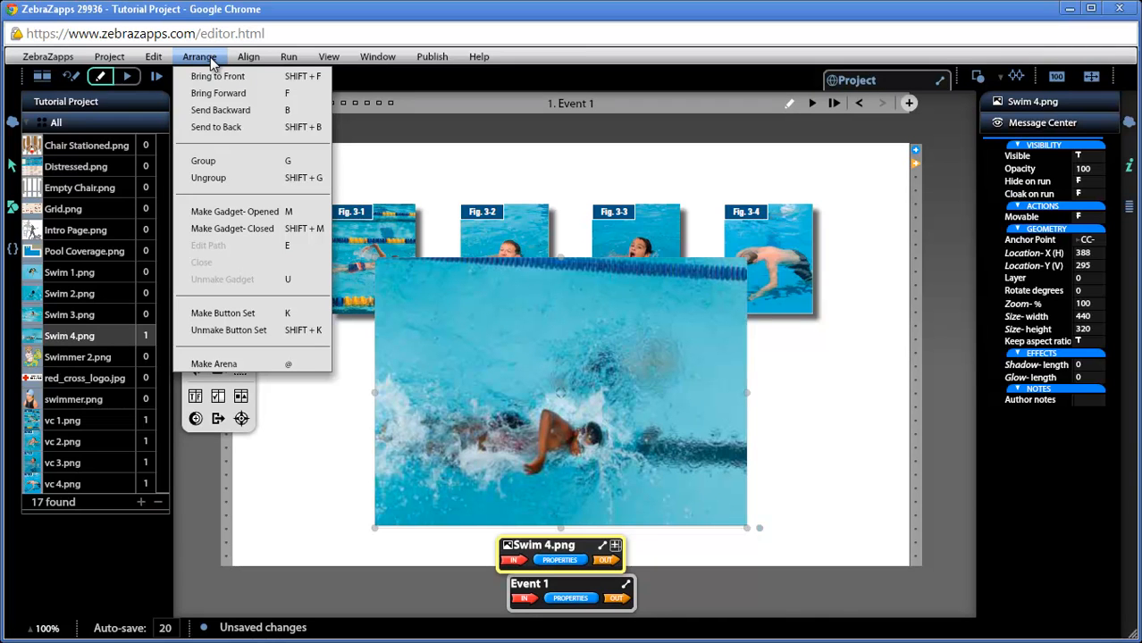
Step: Send Swim 4.png to back, try Bring Forward twice, then Send to Back again
{"action": "left_click", "coordinate": [189, 131]}
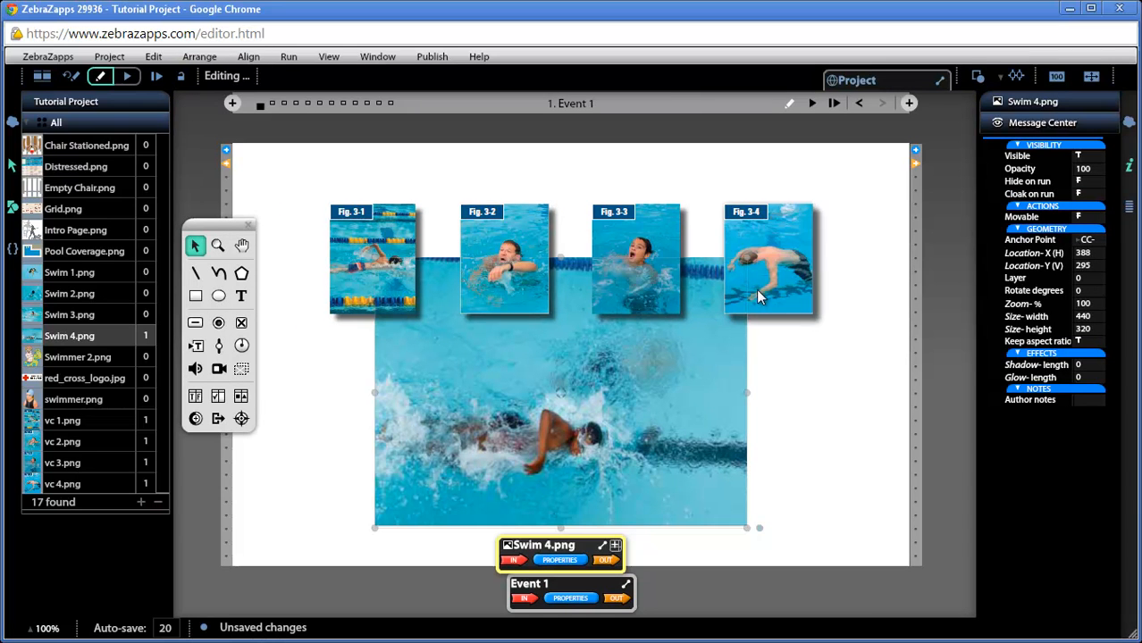
{"action": "left_click", "coordinate": [809, 433]}
{"action": "left_click", "coordinate": [671, 442]}
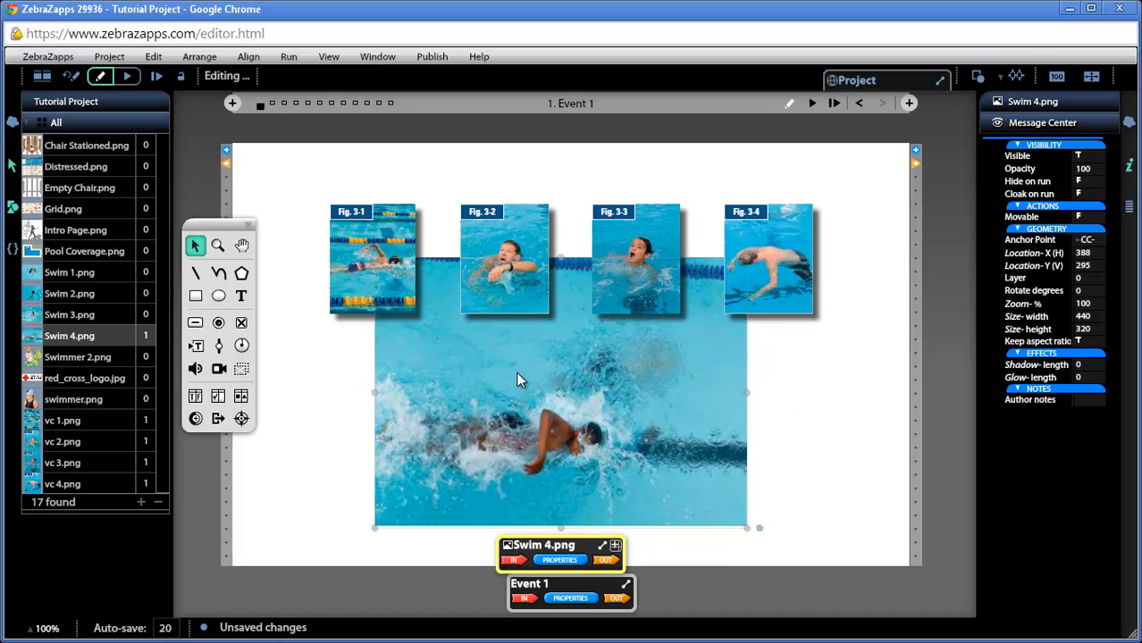
{"action": "left_click", "coordinate": [203, 58]}
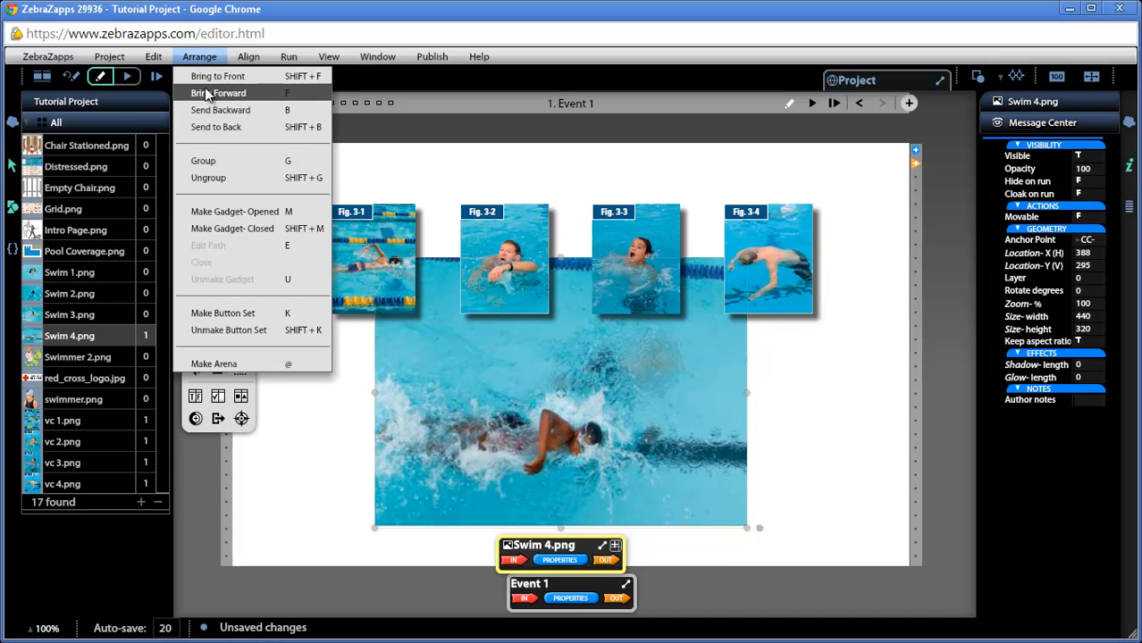
{"action": "left_click", "coordinate": [207, 95]}
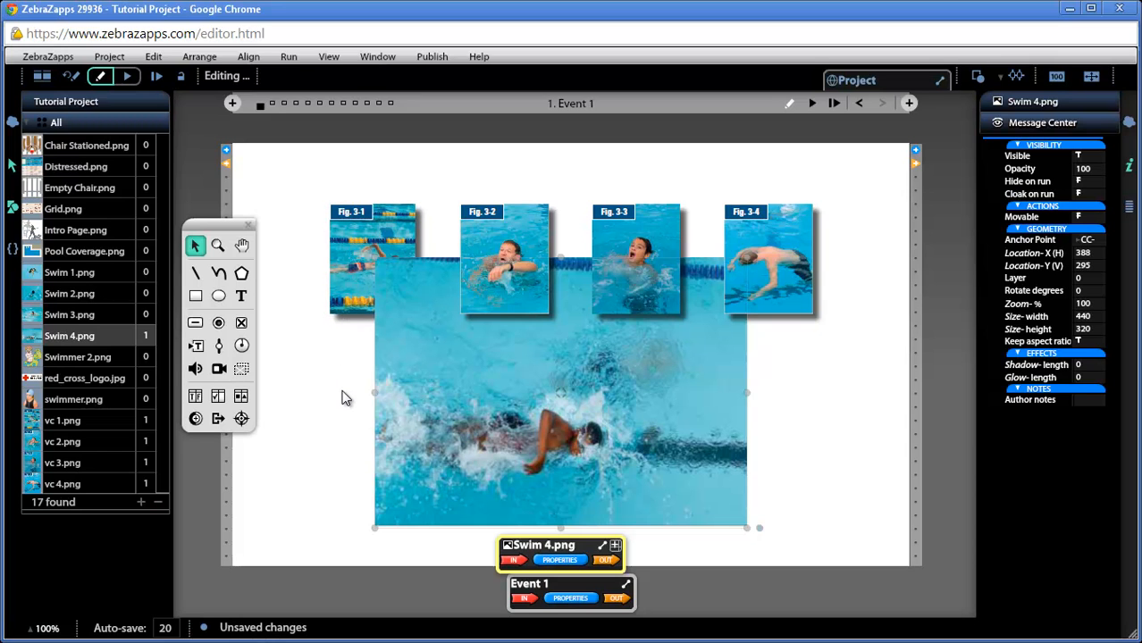
{"action": "left_click", "coordinate": [197, 56]}
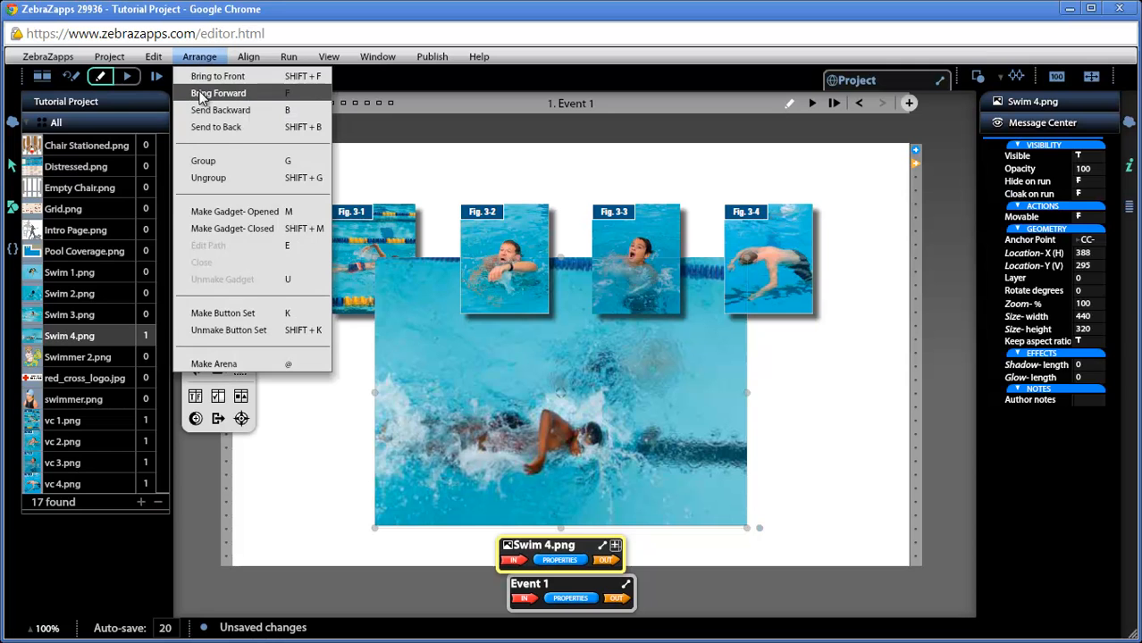
{"action": "left_click", "coordinate": [202, 93]}
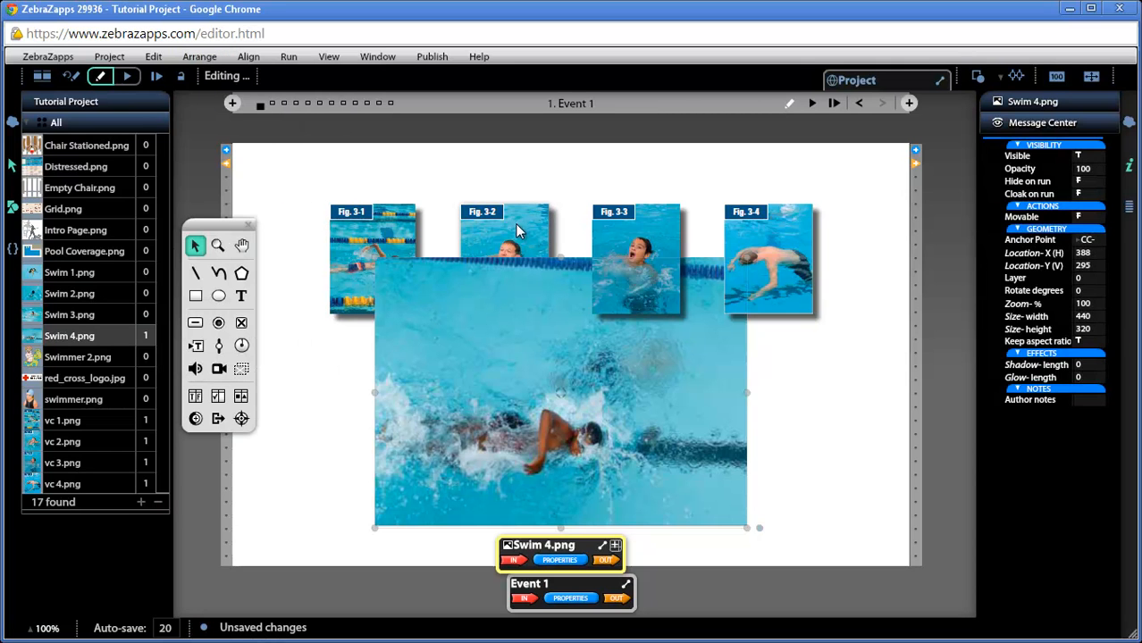
{"action": "left_click", "coordinate": [201, 57]}
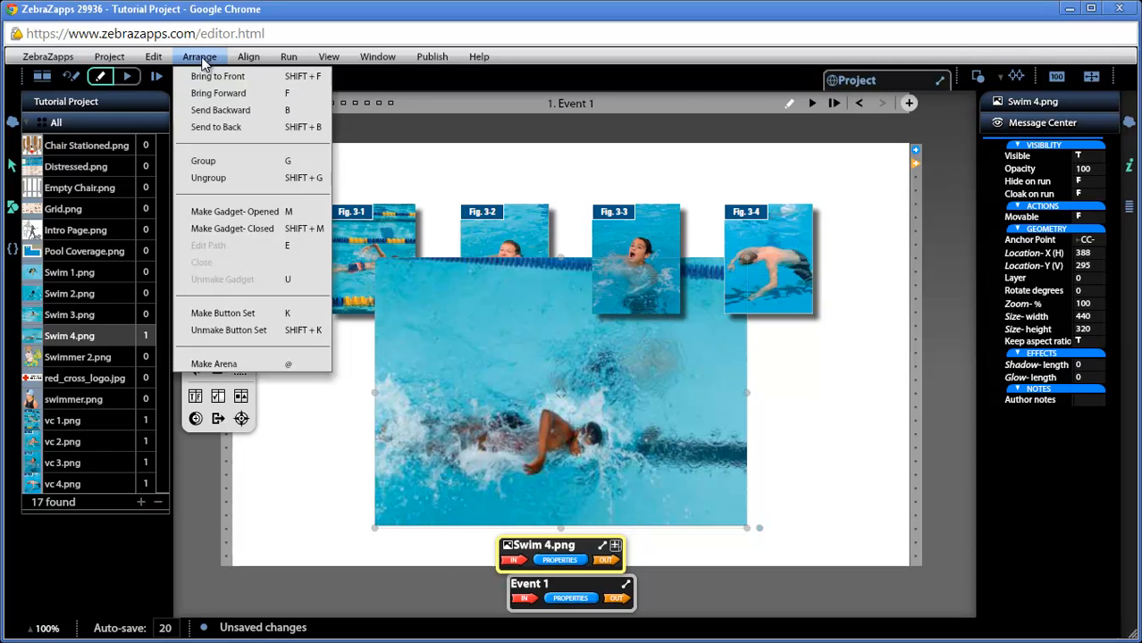
{"action": "left_click", "coordinate": [228, 130]}
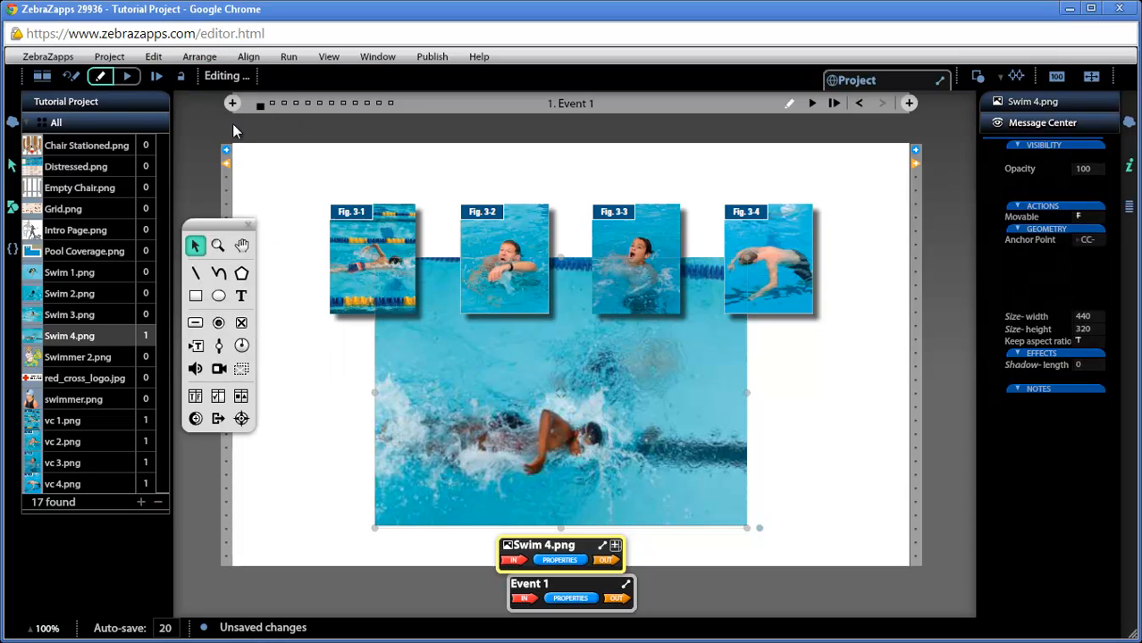